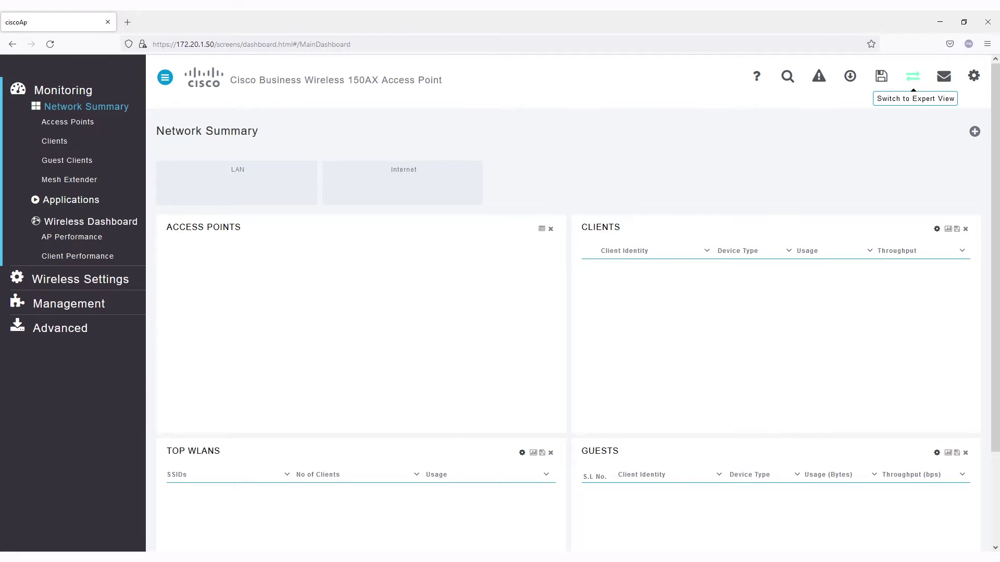
# Switch the web UI to Expert View, confirm it, and open the Advanced section
pyautogui.click(912, 76)
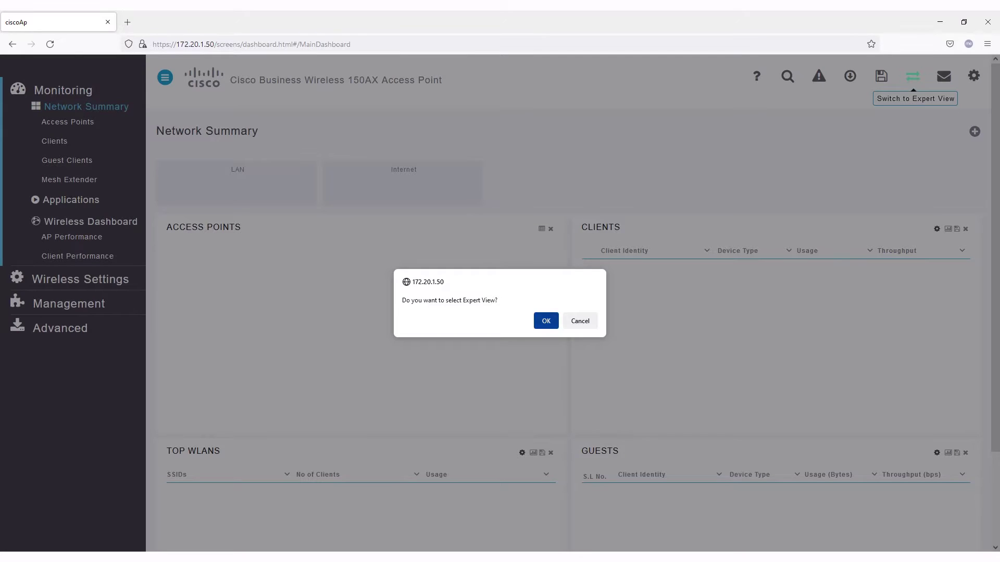
pyautogui.press('Return')
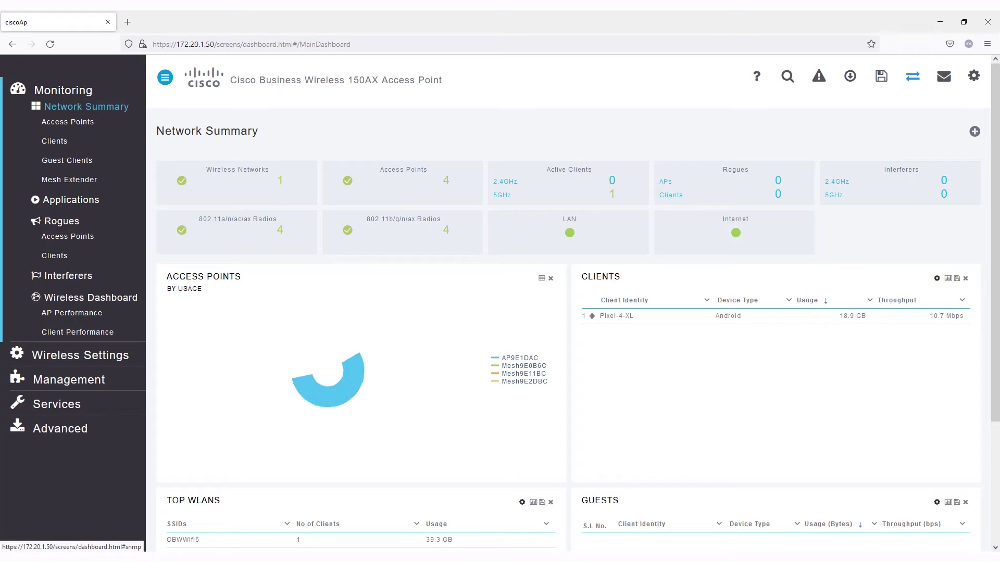
pyautogui.click(75, 430)
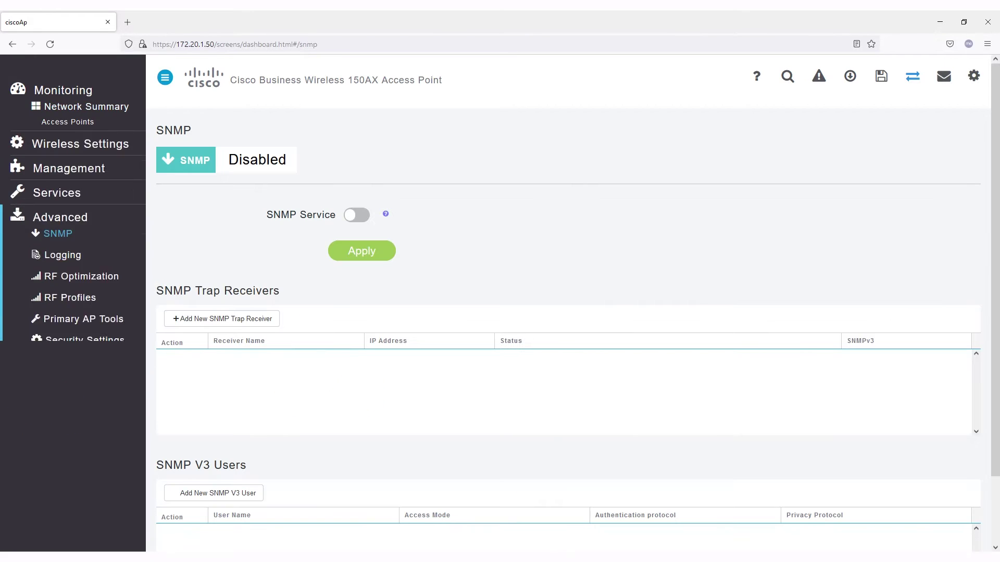
# Review the BSS Color and auto-assignment options for both bands under RF Optimization
pyautogui.click(73, 249)
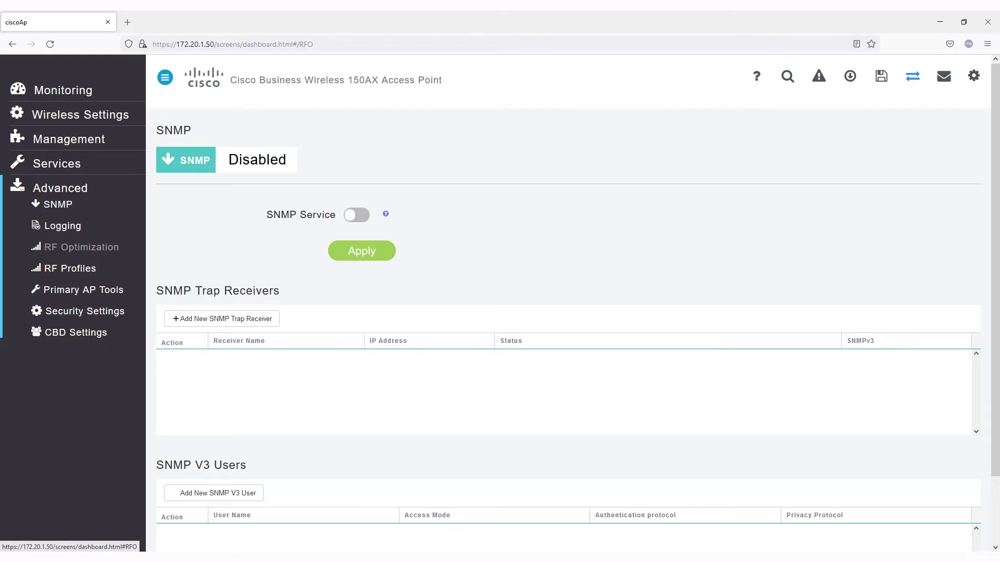
pyautogui.scroll(-5, 573, 307)
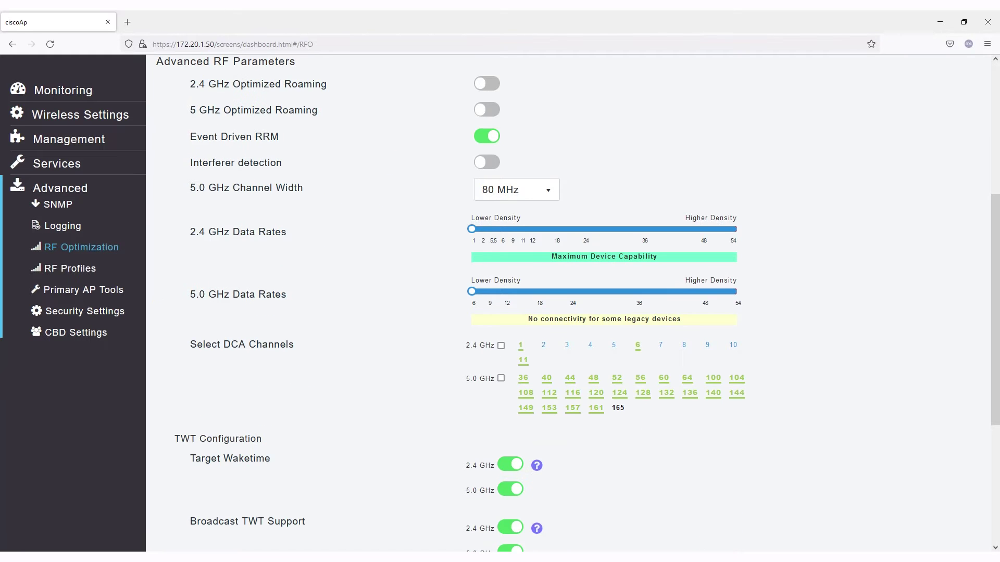
pyautogui.scroll(-4, 573, 307)
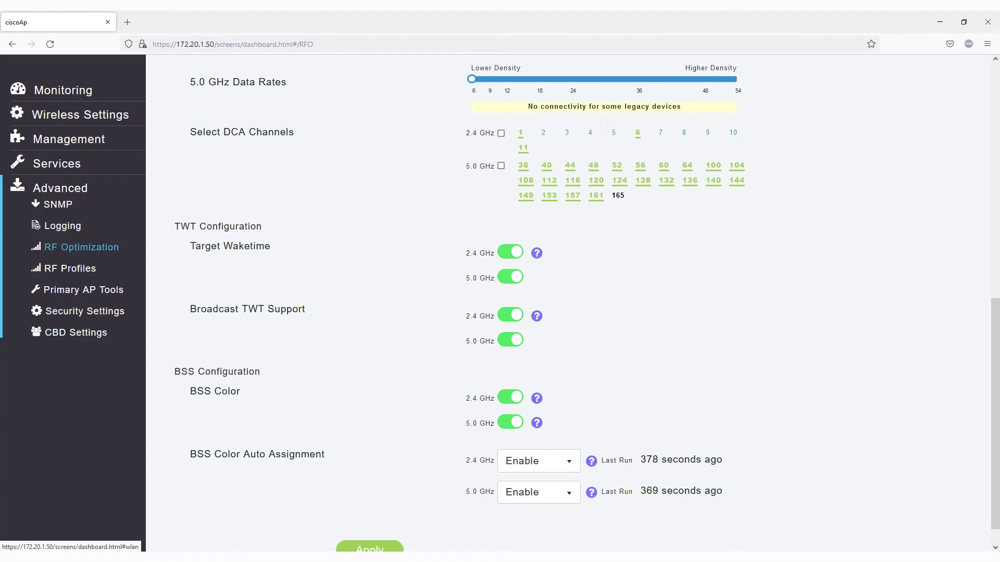
pyautogui.click(80, 115)
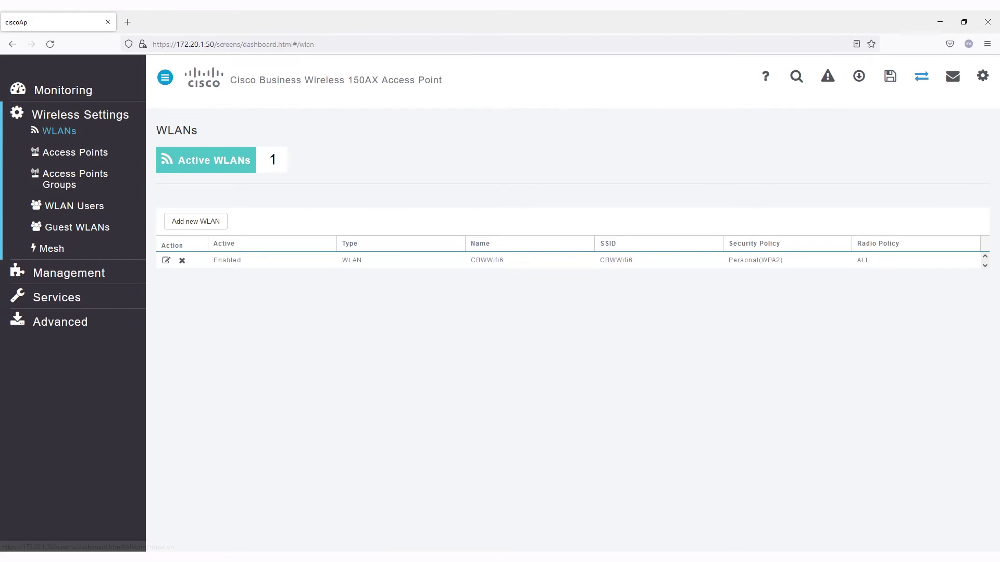
# Open access point AP9E1DAC for editing on its 2.4 GHz Radio 1 settings
pyautogui.click(75, 152)
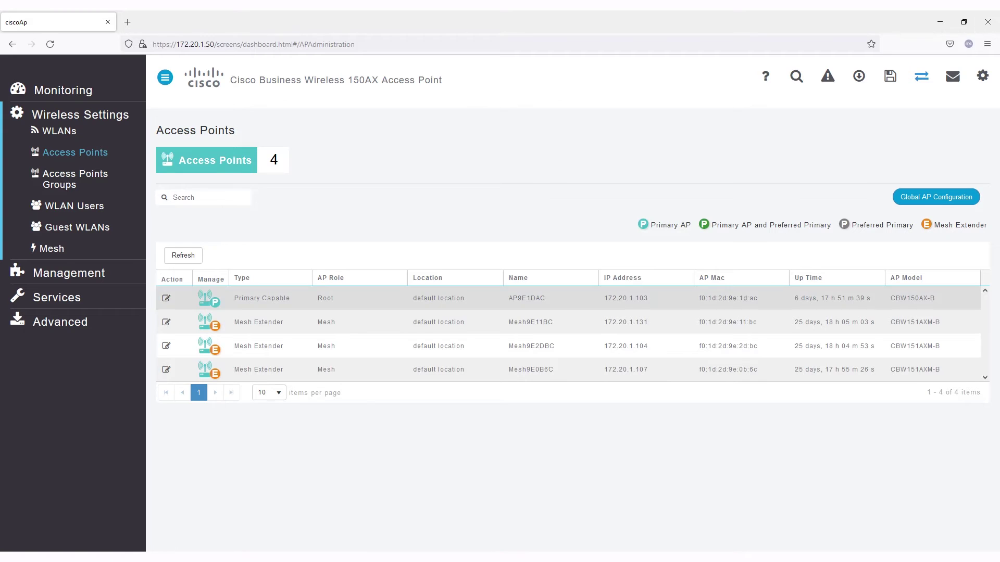
pyautogui.click(166, 298)
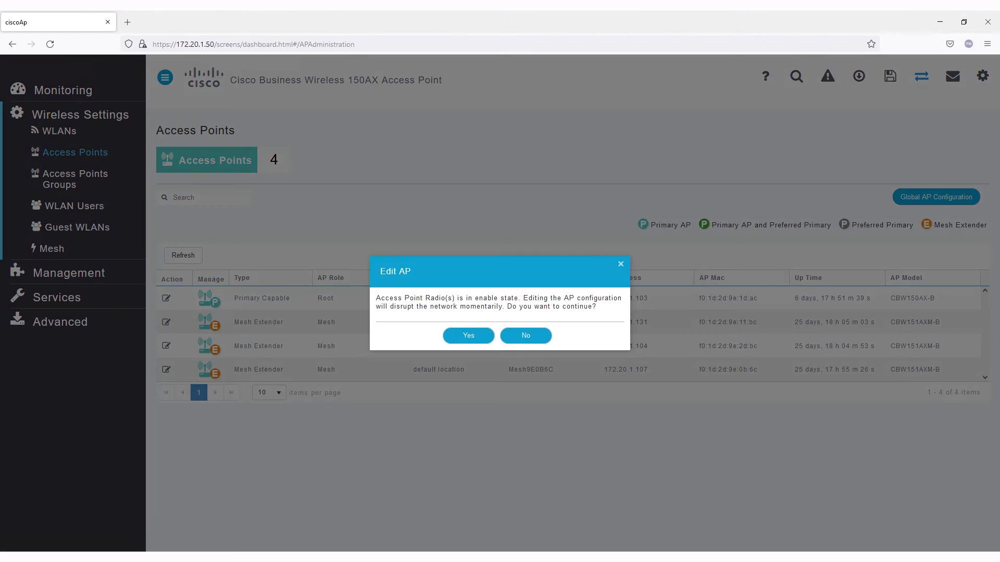
pyautogui.press('Return')
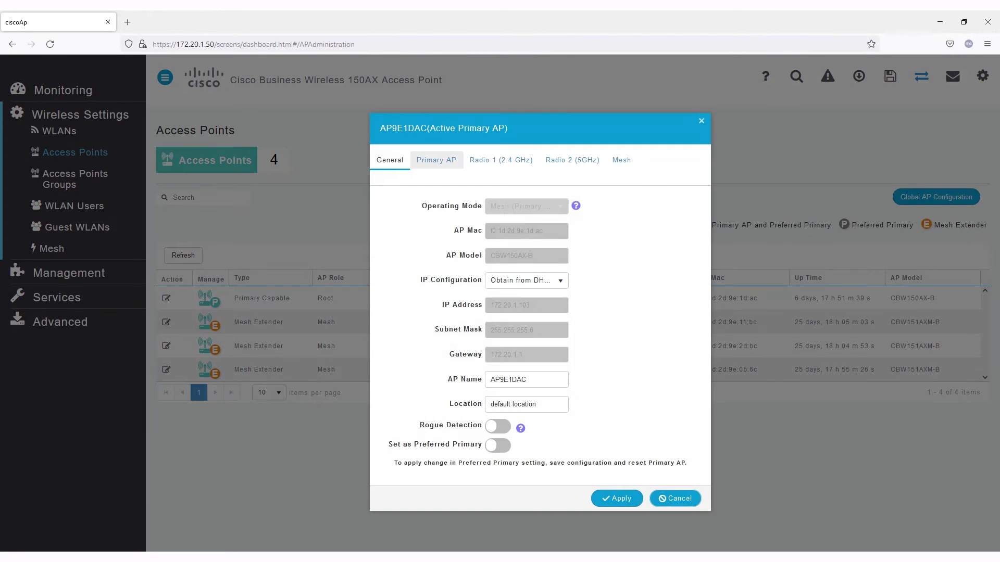
pyautogui.click(501, 160)
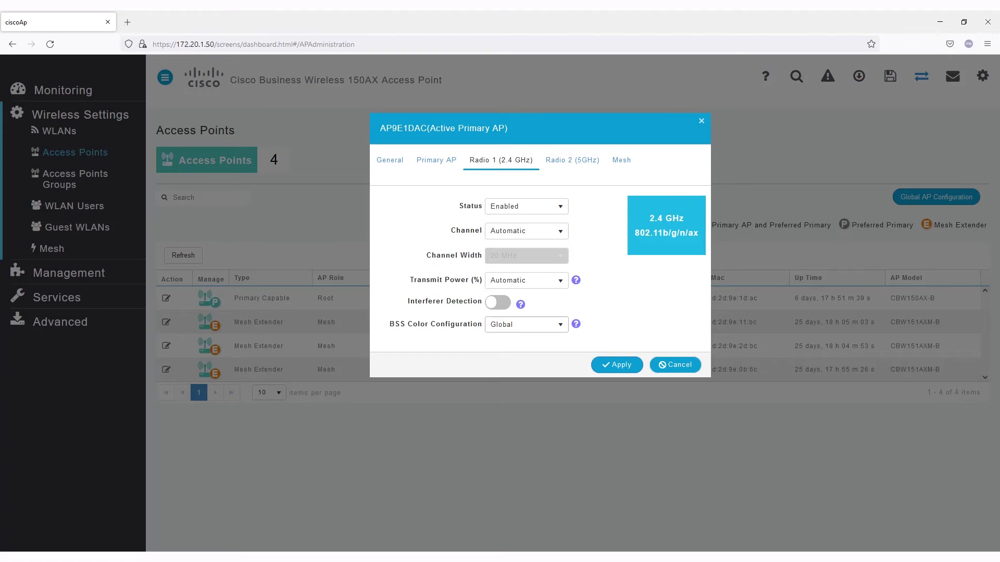
# Try an enabled Custom BSS color of 25 on the radio, then cancel to discard it
pyautogui.click(526, 325)
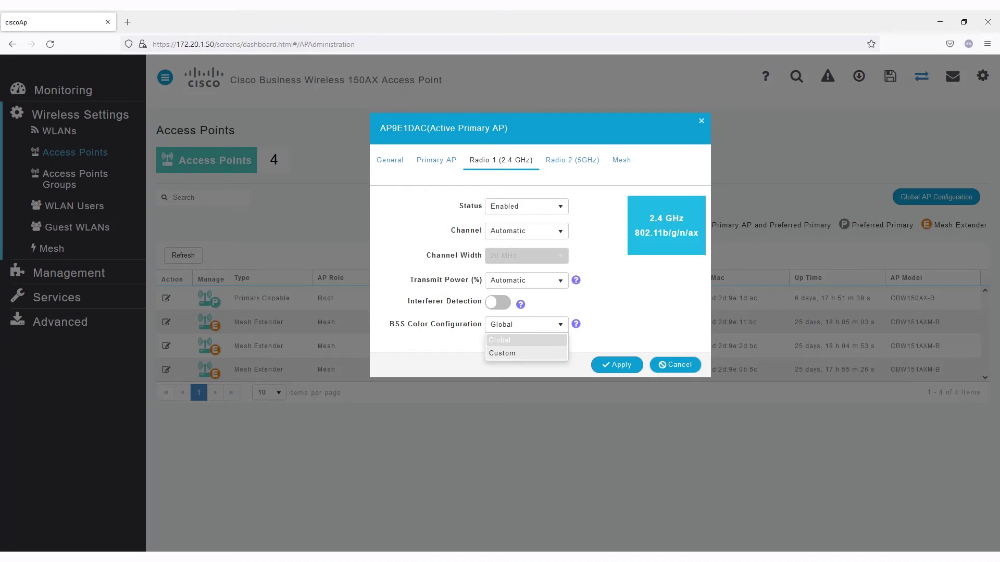
pyautogui.click(520, 350)
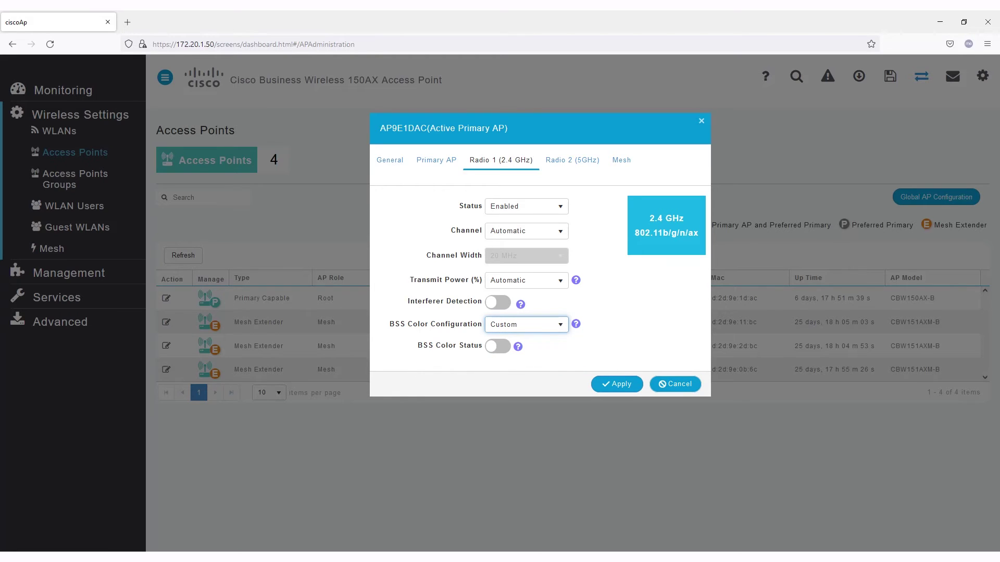
pyautogui.moveTo(518, 347)
pyautogui.click(497, 346)
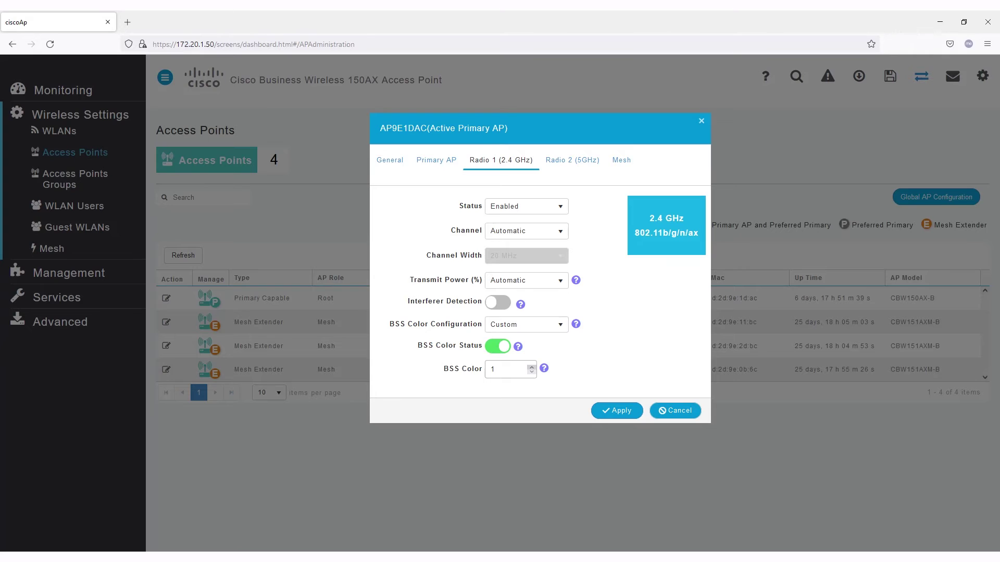
pyautogui.press('BackSpace')
pyautogui.write('20')
pyautogui.click(531, 366)
pyautogui.click(531, 366)
pyautogui.moveTo(545, 370)
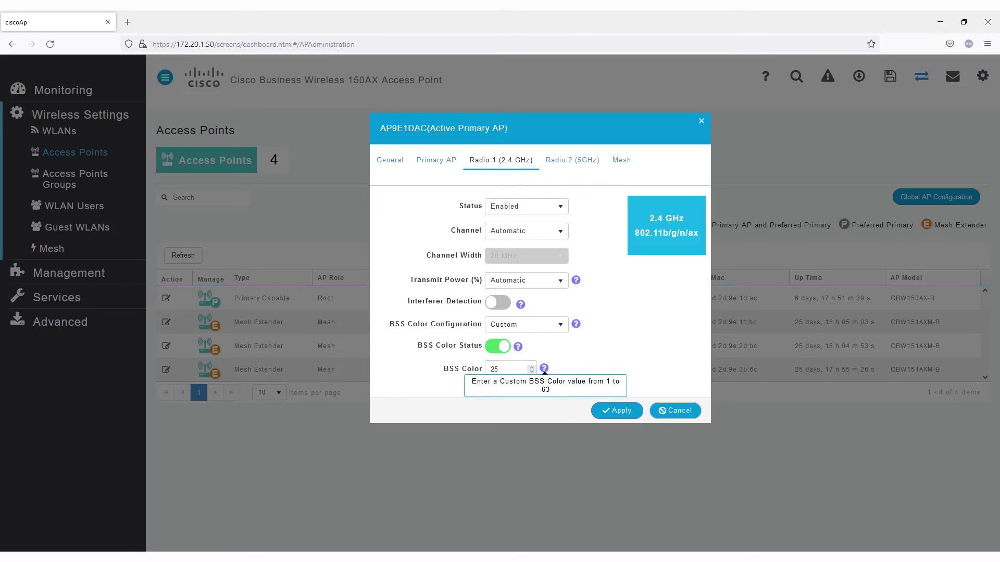
pyautogui.click(675, 411)
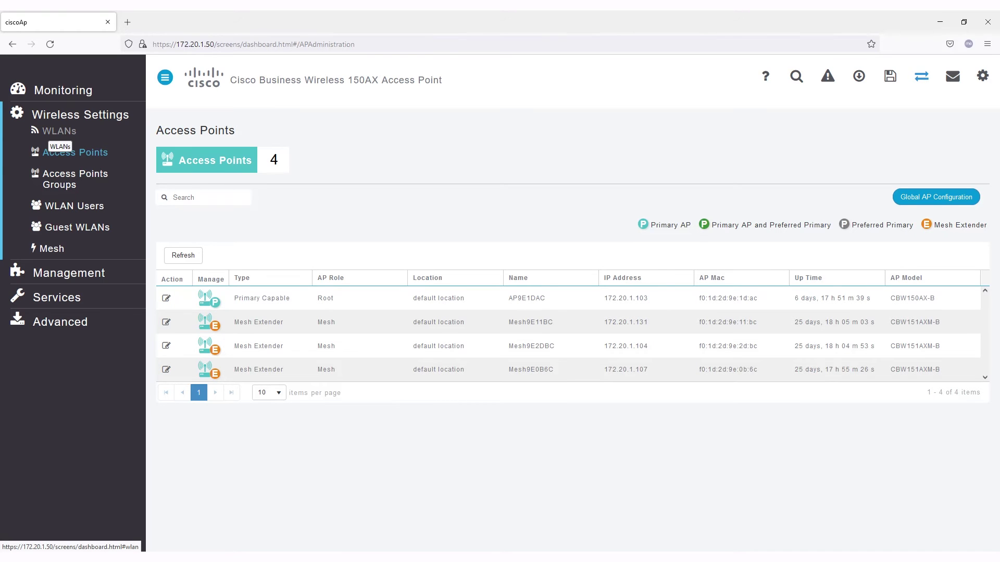
# Inspect CBWWifi6's Advanced 802.11ax BSS Configuration and close the editor without changes
pyautogui.click(59, 131)
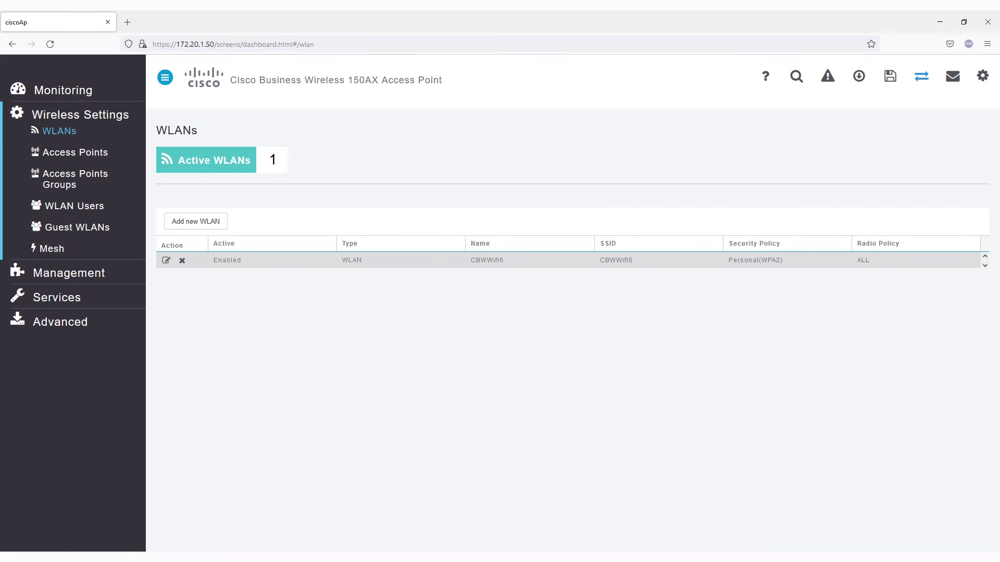
pyautogui.click(167, 260)
pyautogui.click(468, 336)
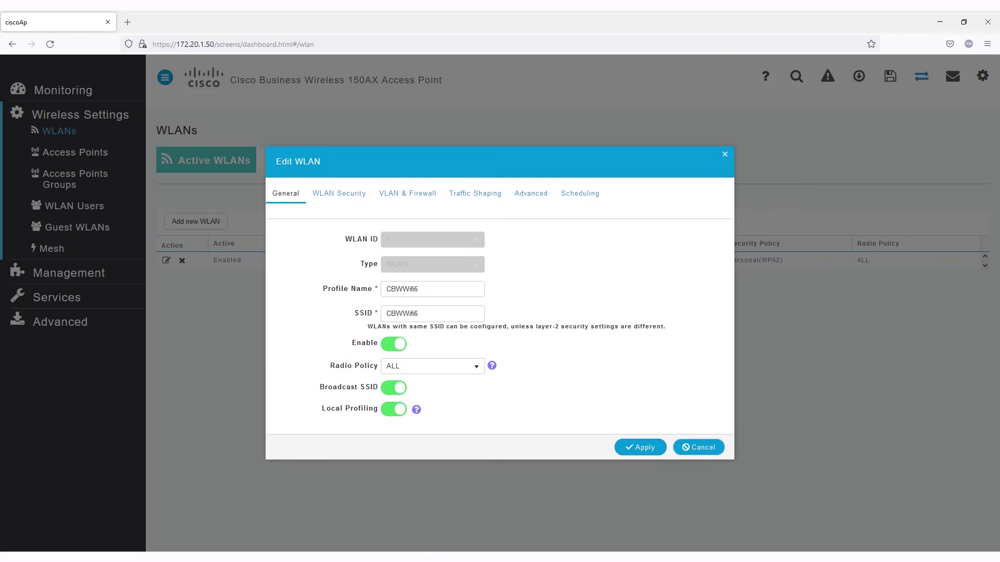
pyautogui.click(530, 194)
pyautogui.scroll(-3, 494, 302)
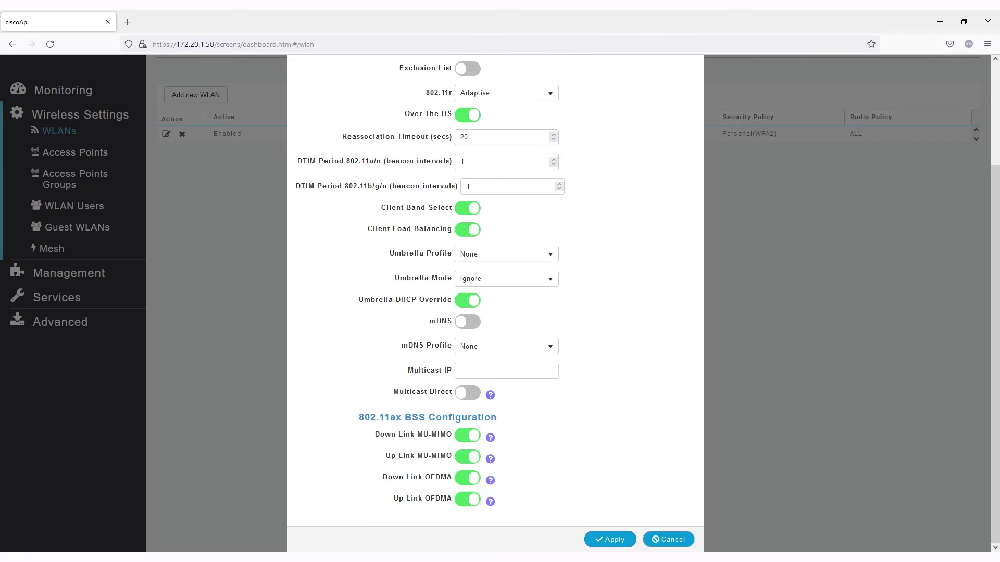
pyautogui.click(668, 540)
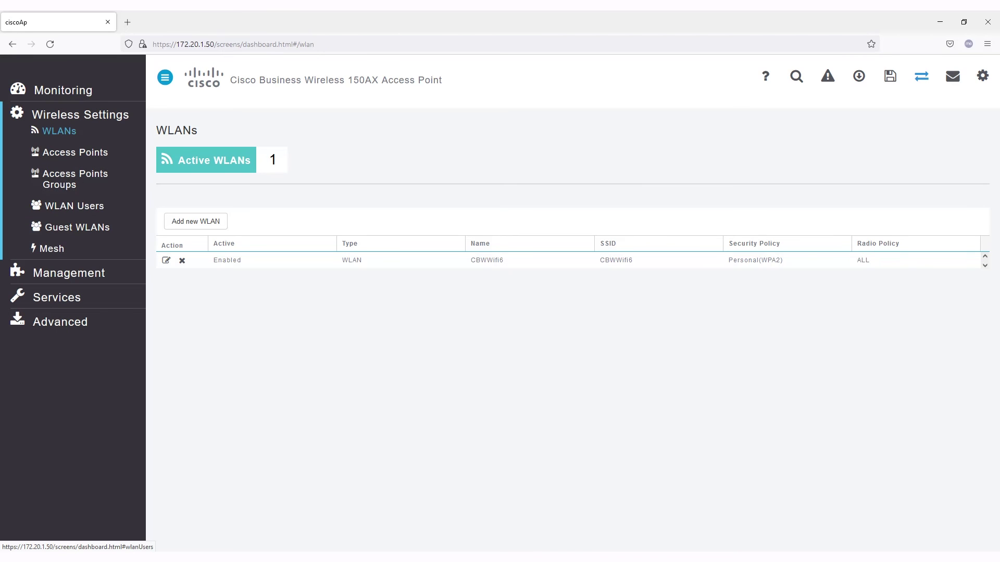
# Add a BSS Color column to the Monitoring > Access Points table
pyautogui.click(63, 91)
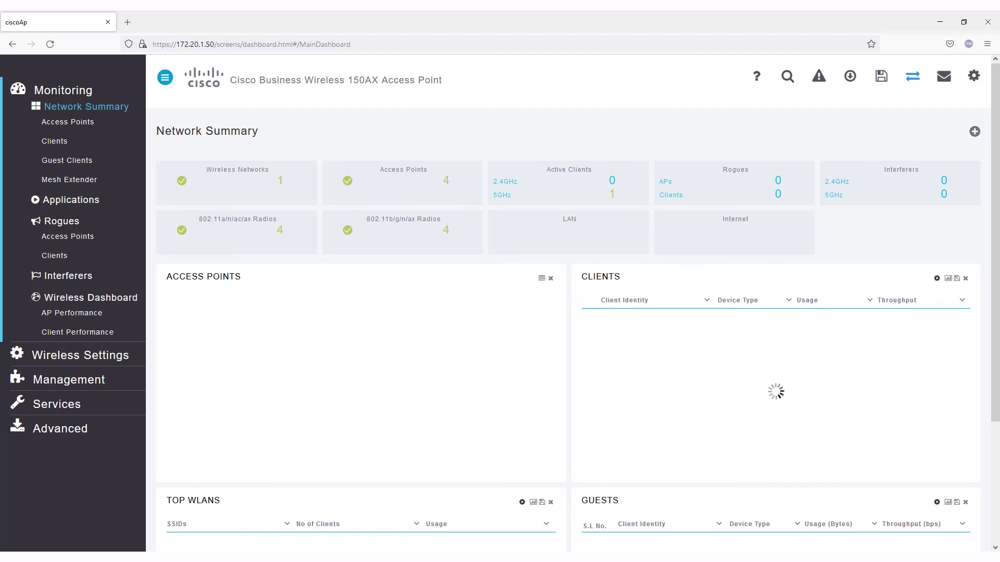
pyautogui.click(73, 122)
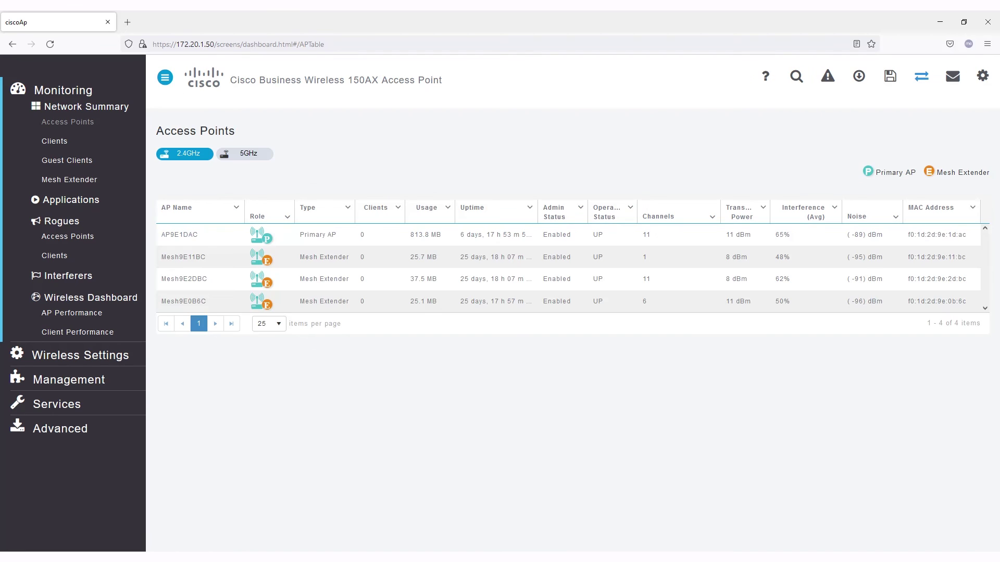
pyautogui.click(236, 208)
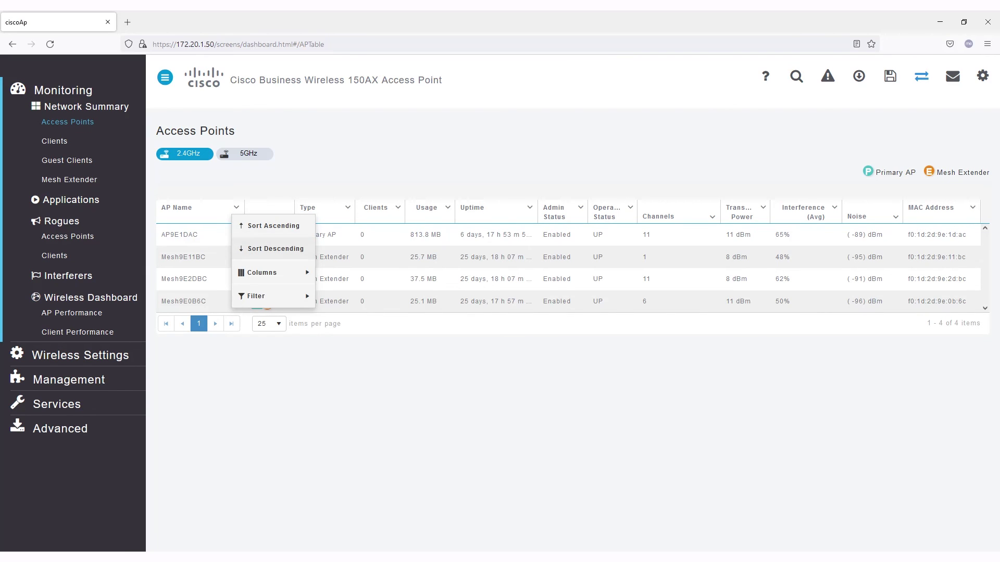
pyautogui.moveTo(262, 272)
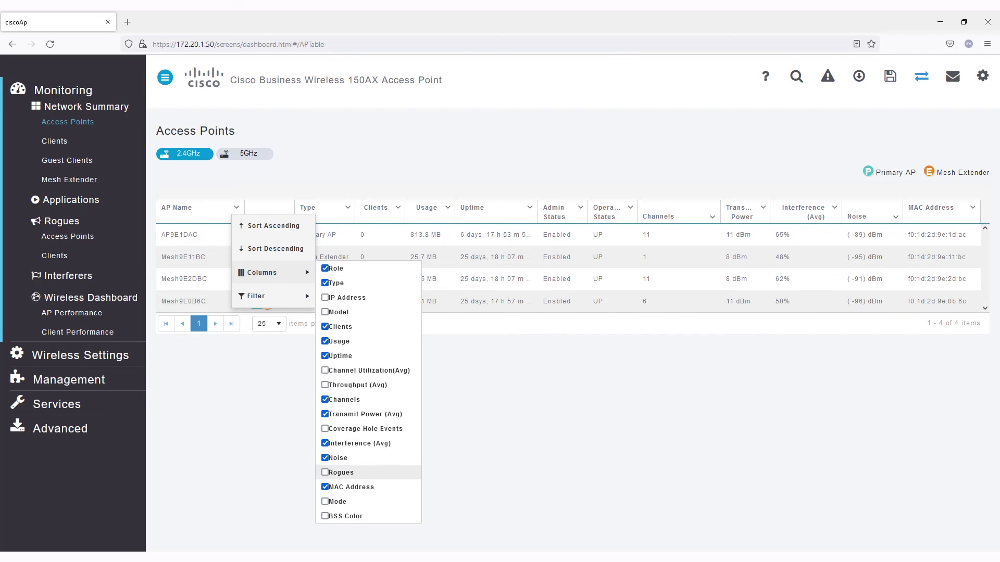
pyautogui.click(343, 516)
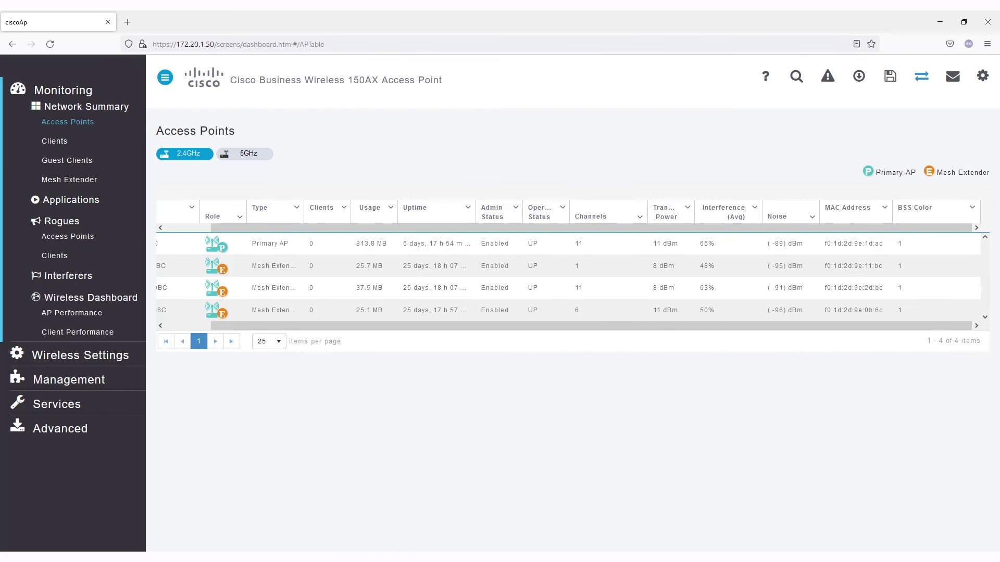
# Show the 5GHz radio values, with all four APs reporting BSS color 1
pyautogui.click(245, 154)
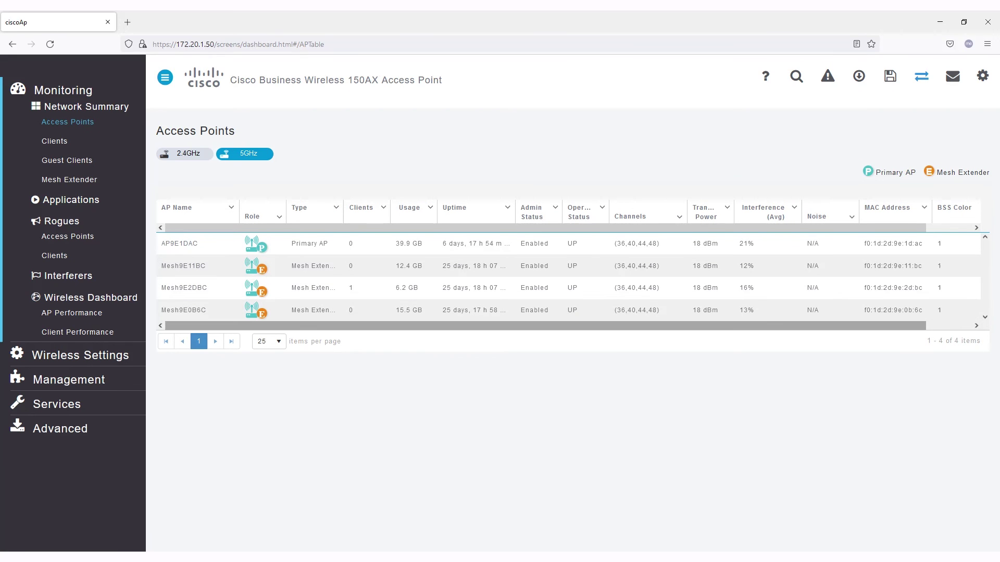
pyautogui.moveTo(520, 325); pyautogui.dragTo(522, 326)
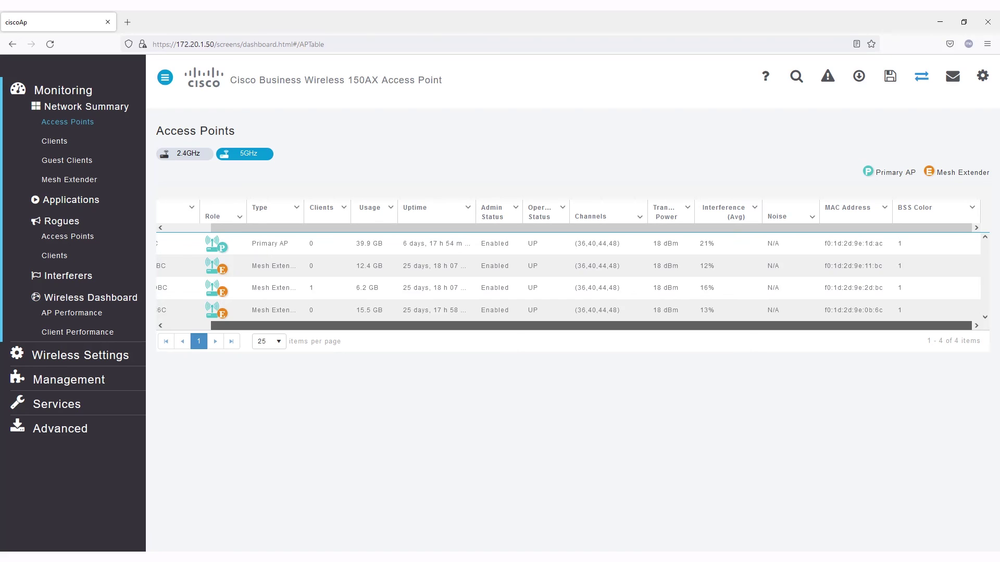
pyautogui.moveTo(562, 325); pyautogui.dragTo(515, 326)
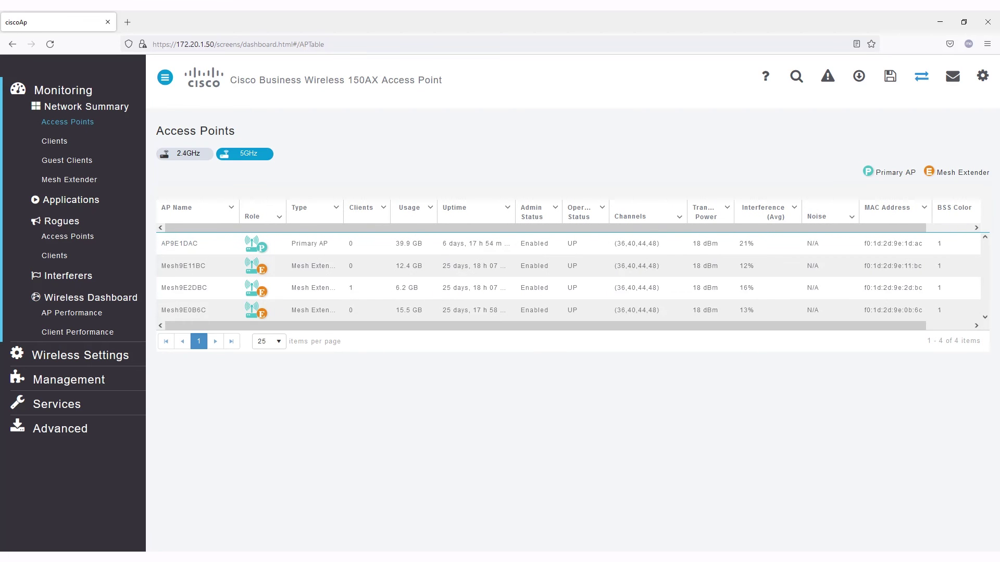